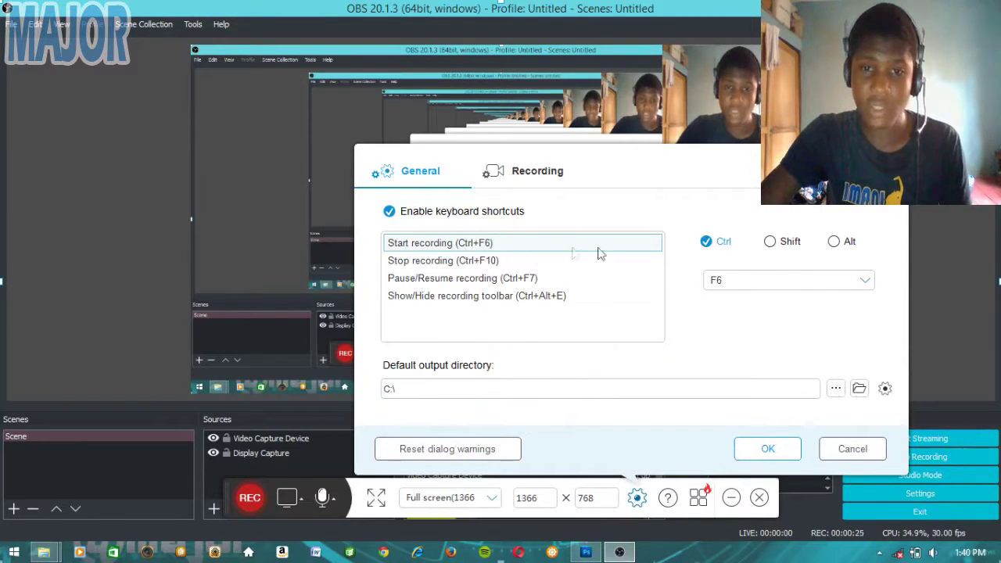
# Review the keyboard shortcuts for starting, stopping, pausing/resuming recording and showing/hiding the recording toolbar.
pyautogui.click(462, 261)
pyautogui.click(469, 279)
pyautogui.click(485, 295)
pyautogui.click(491, 244)
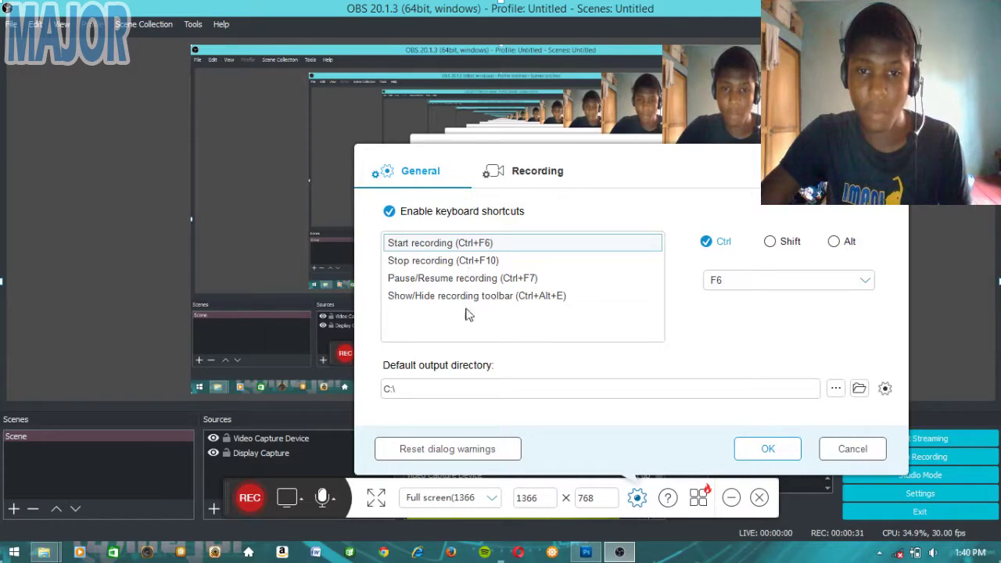
pyautogui.click(470, 262)
pyautogui.click(426, 280)
pyautogui.click(438, 296)
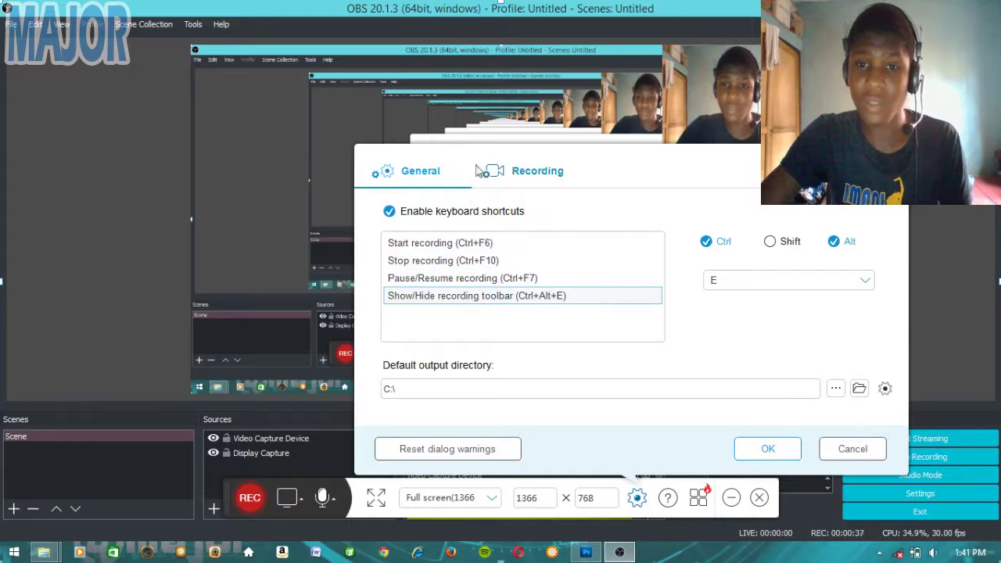
# In the recording settings, set the mouse style to Show hot spot and accept its click animation and hot spot options.
pyautogui.click(532, 170)
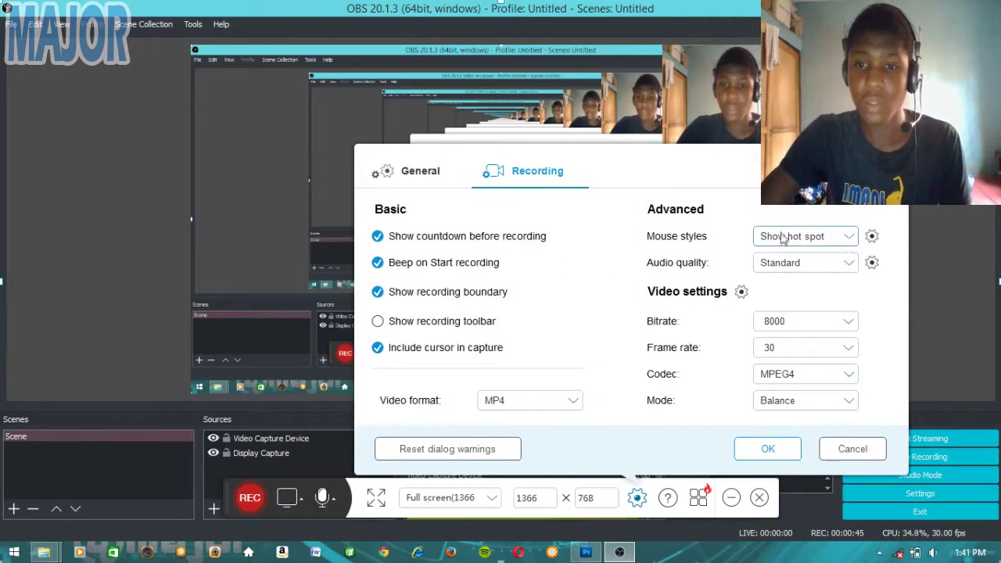
pyautogui.click(851, 242)
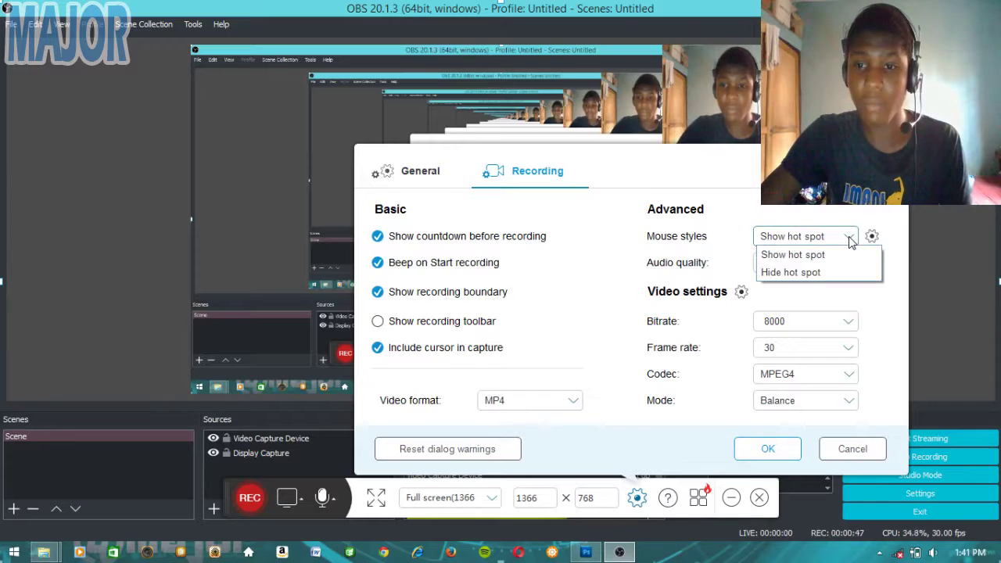
pyautogui.click(843, 255)
pyautogui.click(872, 236)
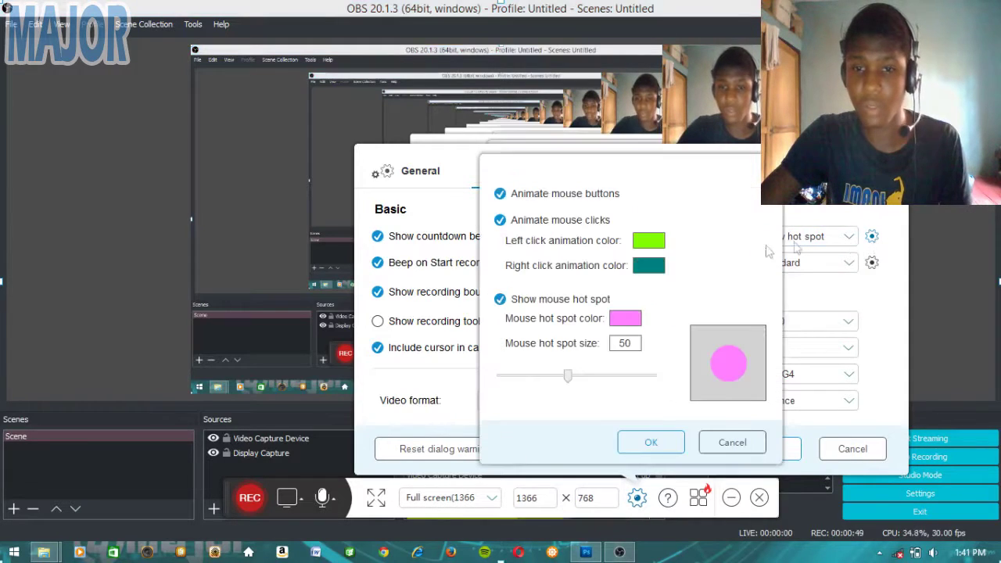
pyautogui.click(651, 270)
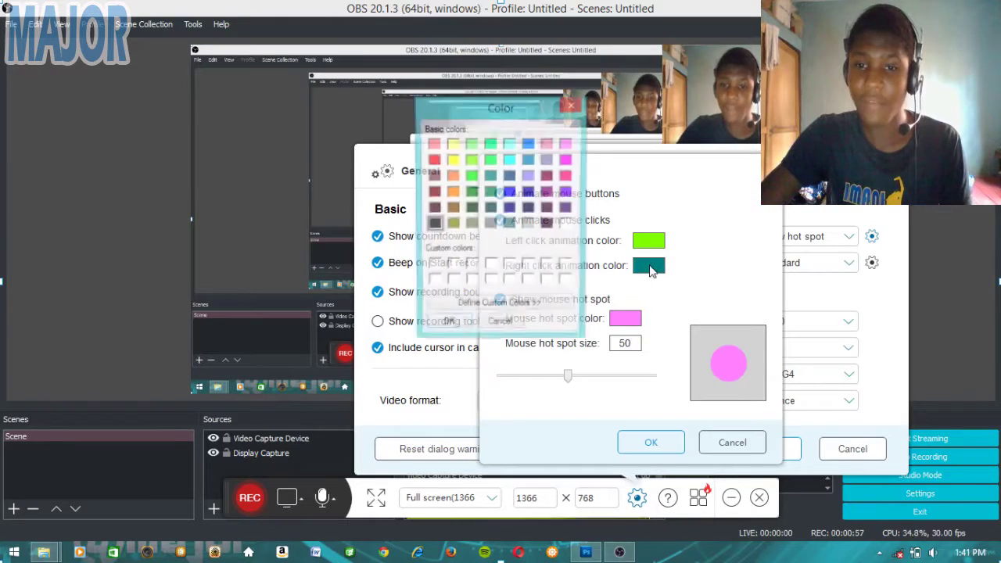
pyautogui.click(572, 105)
pyautogui.click(650, 442)
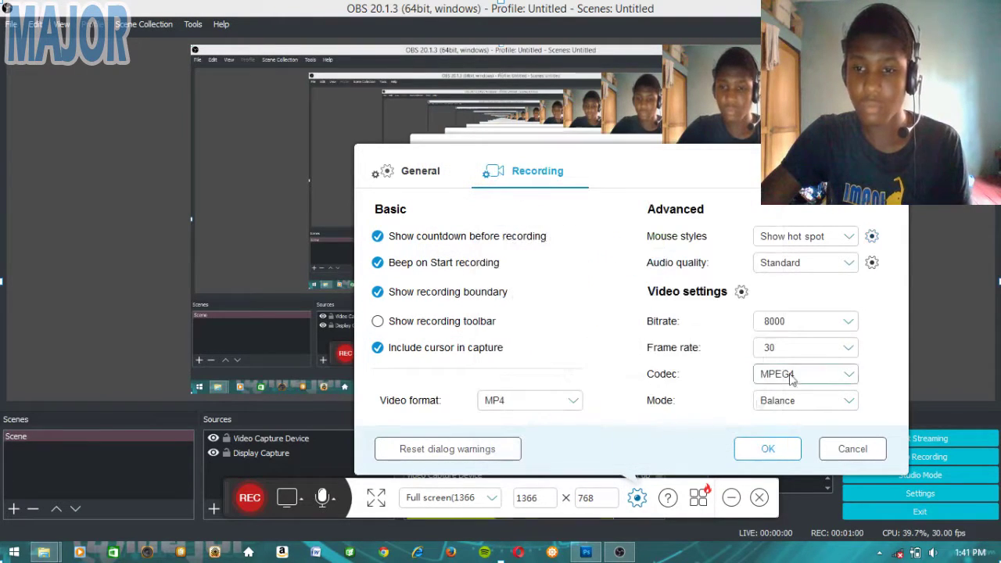
# Set the audio quality to Standard and the video bitrate to 8000.
pyautogui.click(845, 263)
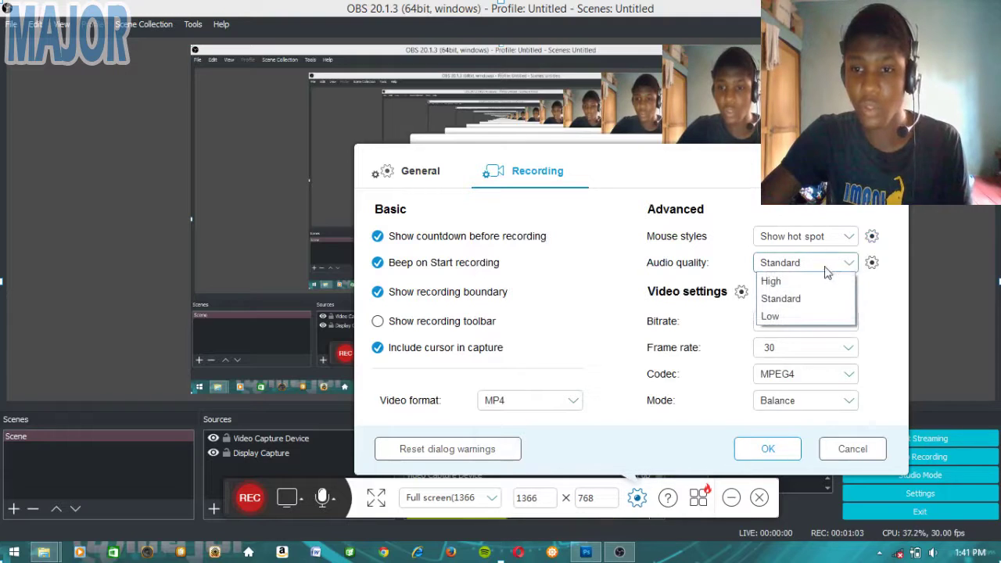
pyautogui.click(809, 306)
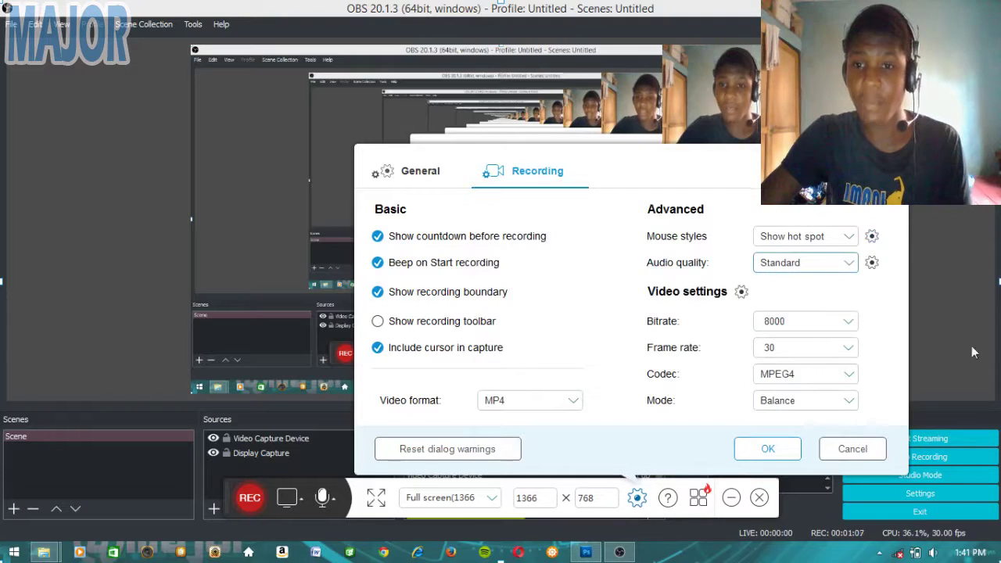
pyautogui.click(847, 327)
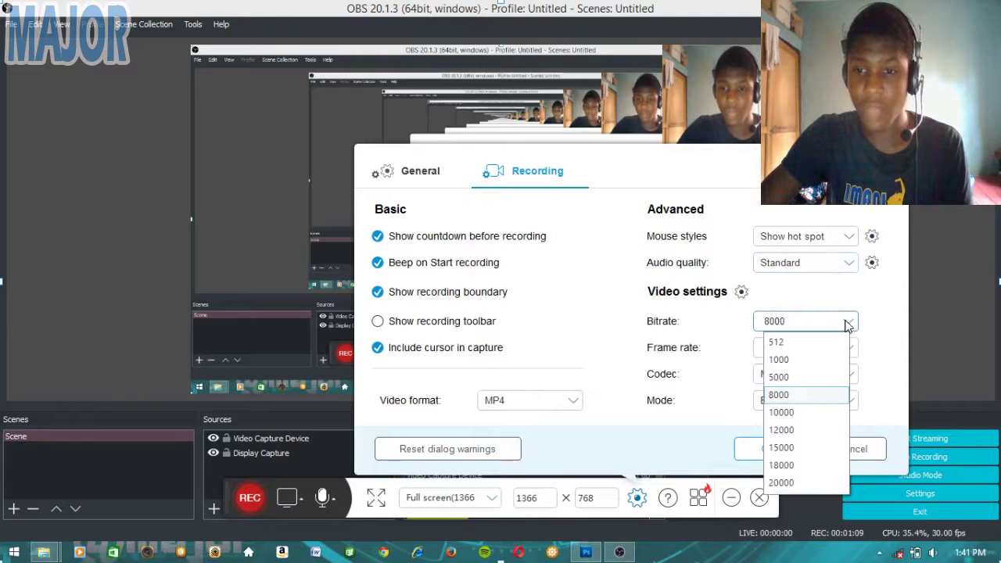
pyautogui.click(804, 402)
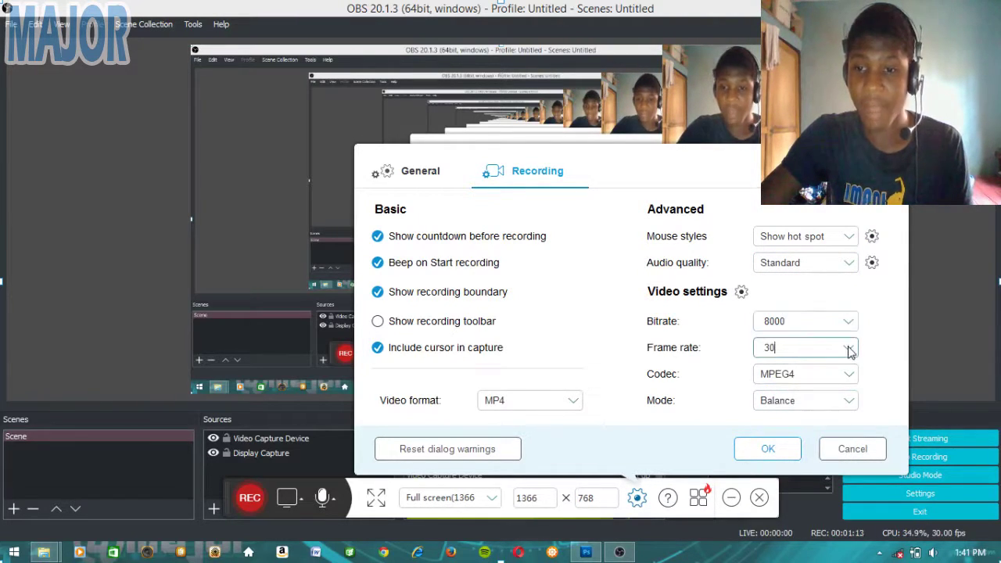
# Set the video frame rate to 30 and the codec to MPEG4.
pyautogui.click(828, 349)
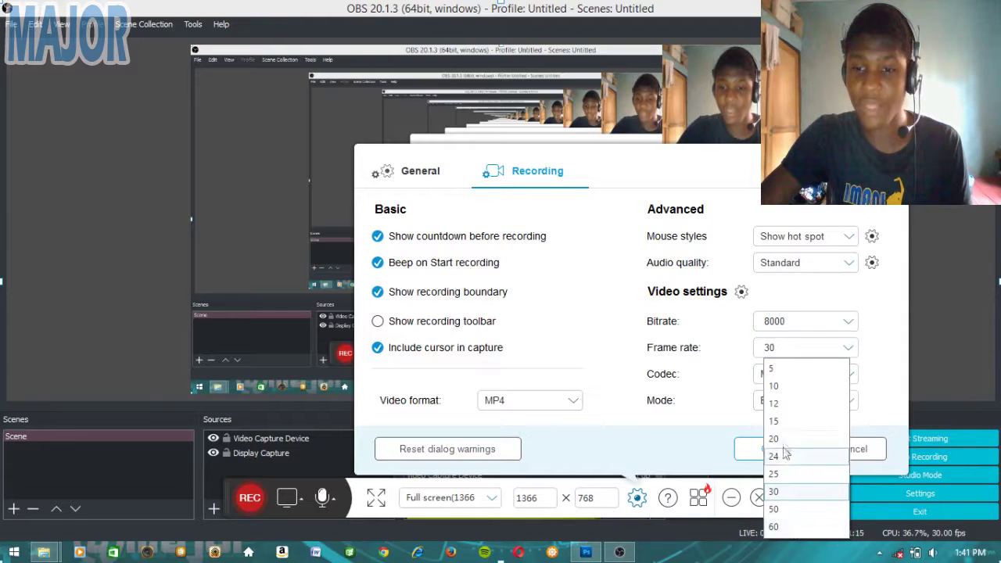
pyautogui.click(775, 492)
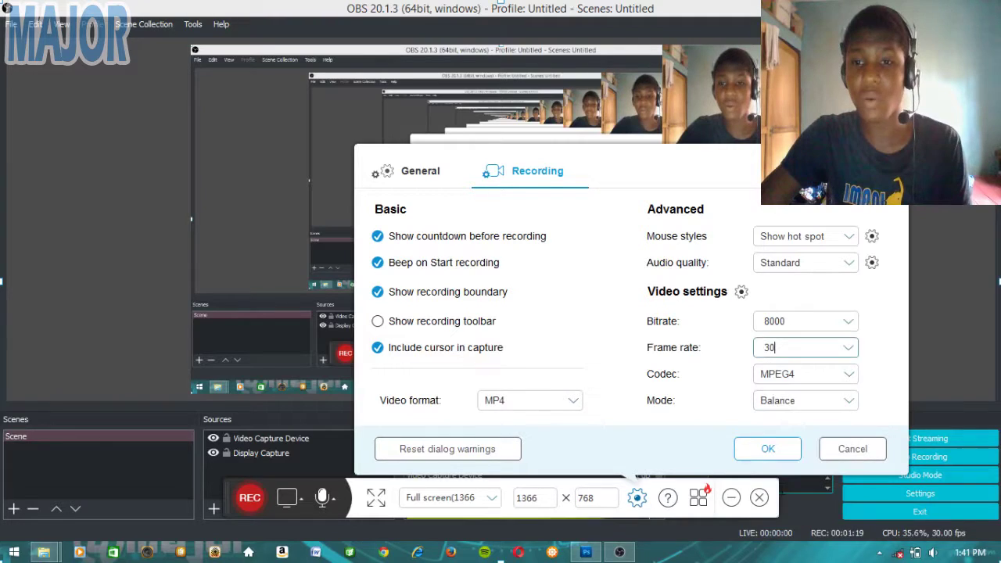
pyautogui.click(844, 384)
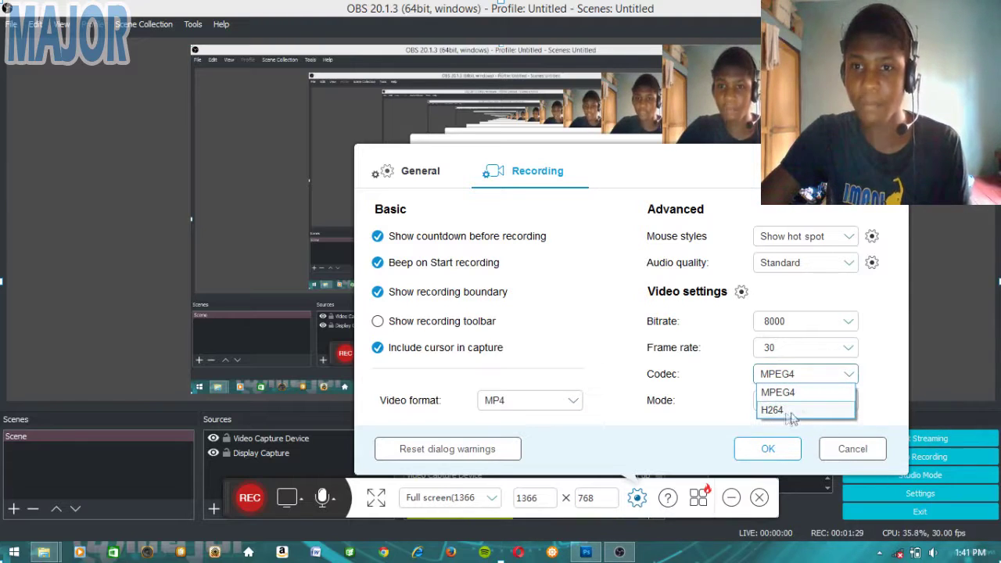
pyautogui.click(798, 394)
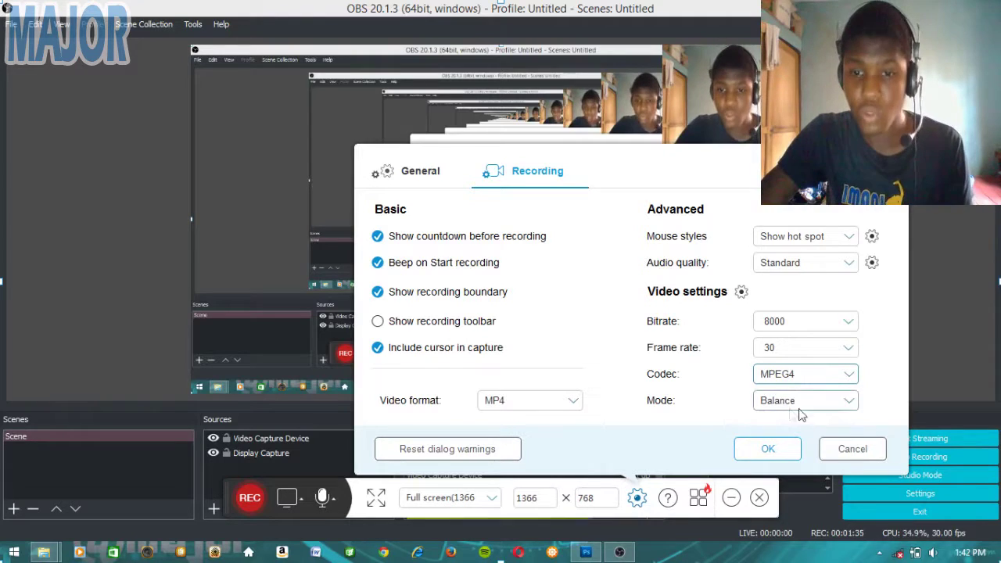
# Set the recording mode to Balance and the video format to MP4, and apply the settings.
pyautogui.click(847, 405)
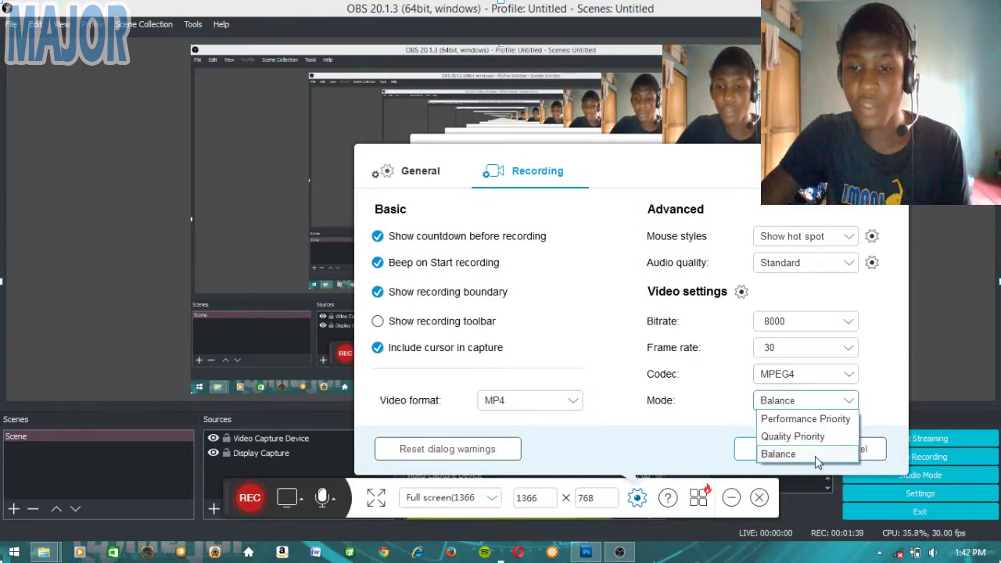
pyautogui.click(782, 455)
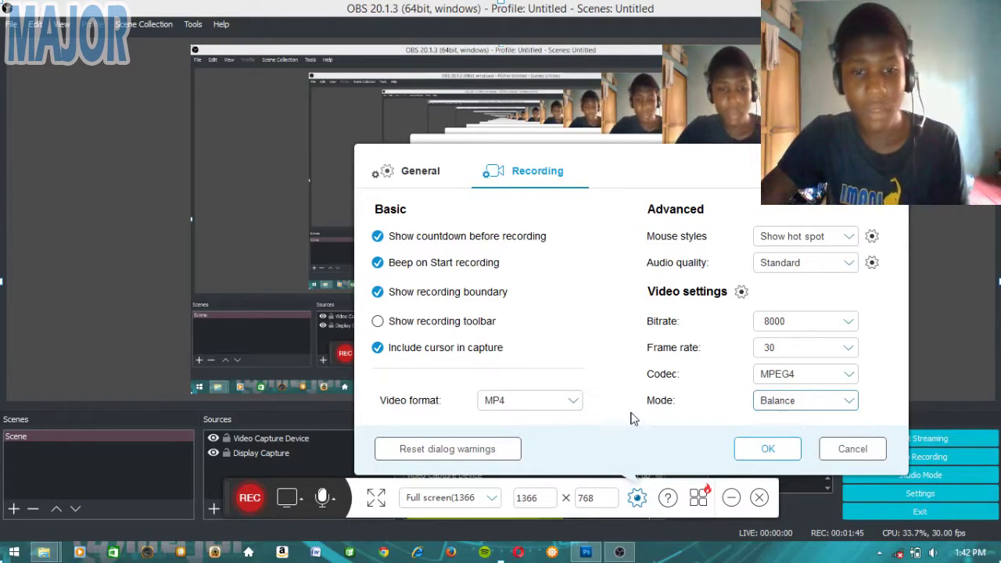
pyautogui.click(576, 402)
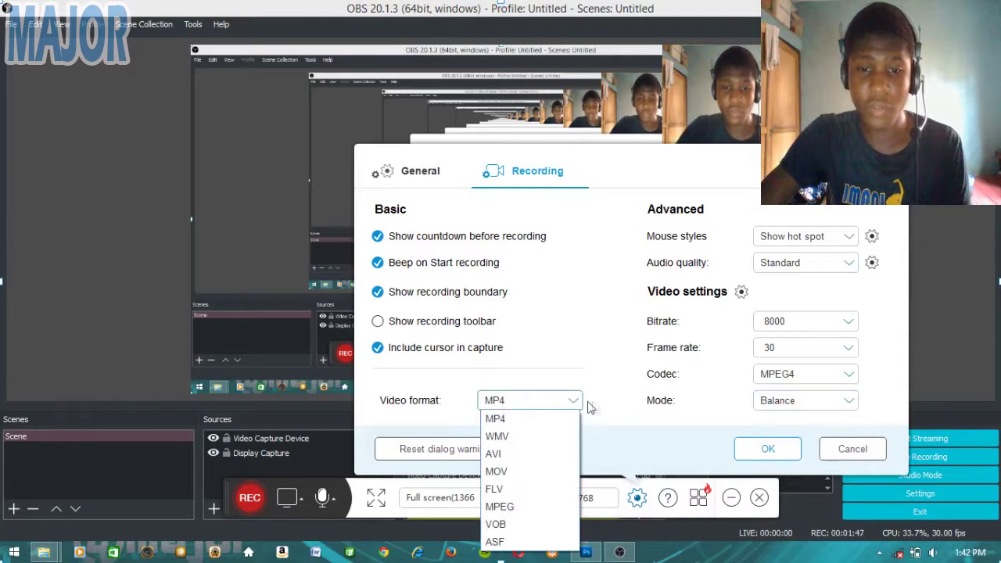
pyautogui.click(502, 427)
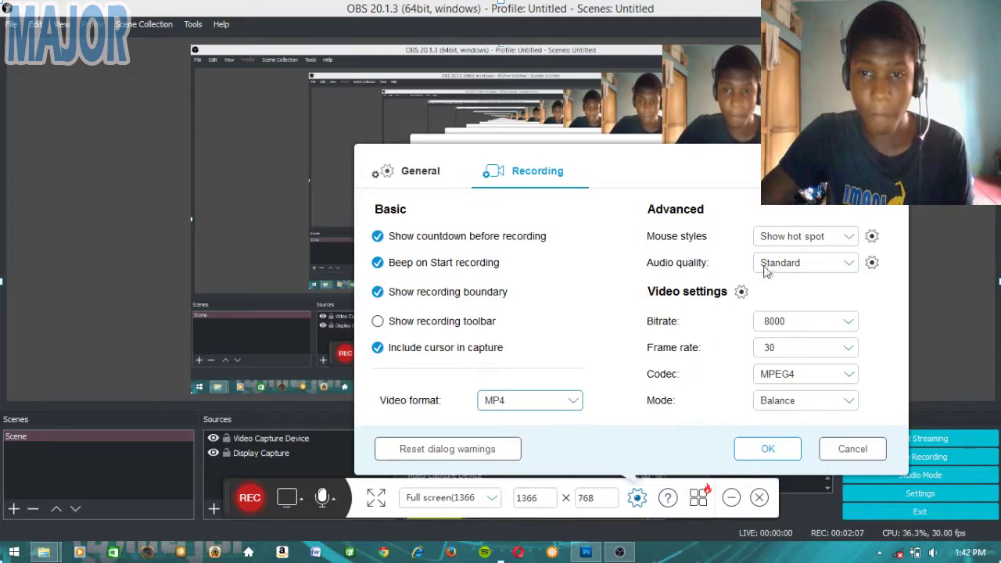
pyautogui.click(769, 449)
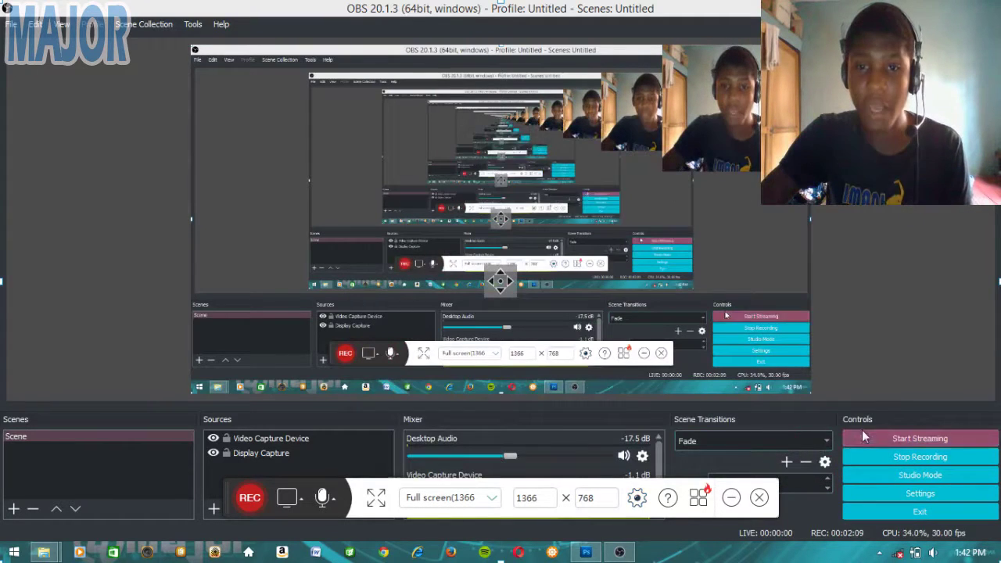
# Choose Screen as the capture source and check the audio source options.
pyautogui.click(302, 498)
pyautogui.click(285, 423)
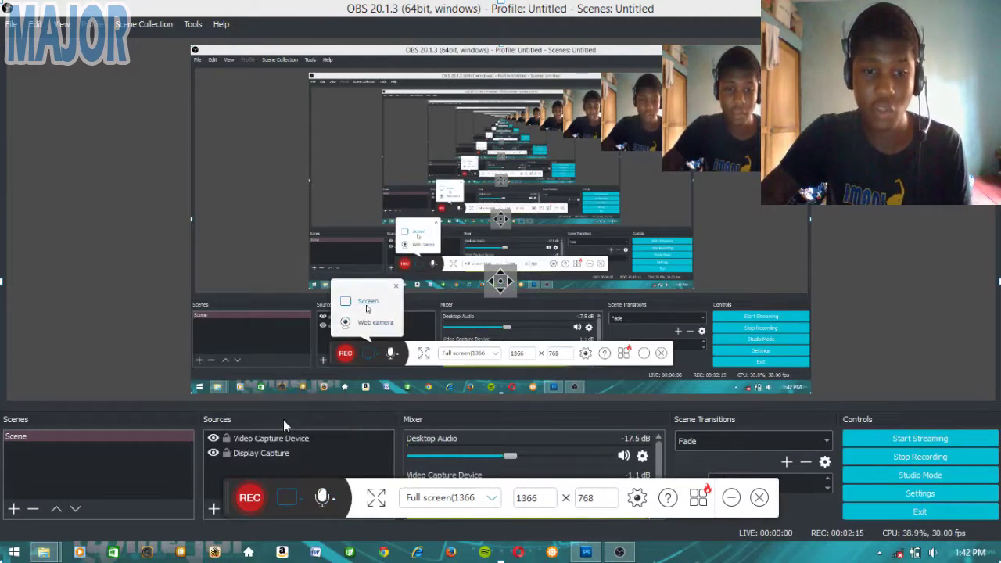
pyautogui.click(336, 498)
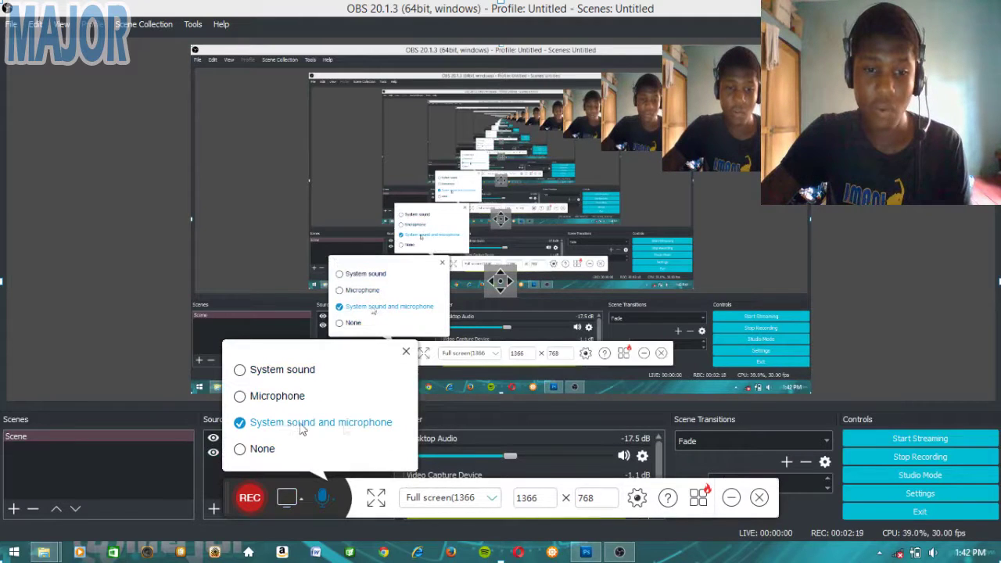
pyautogui.click(226, 498)
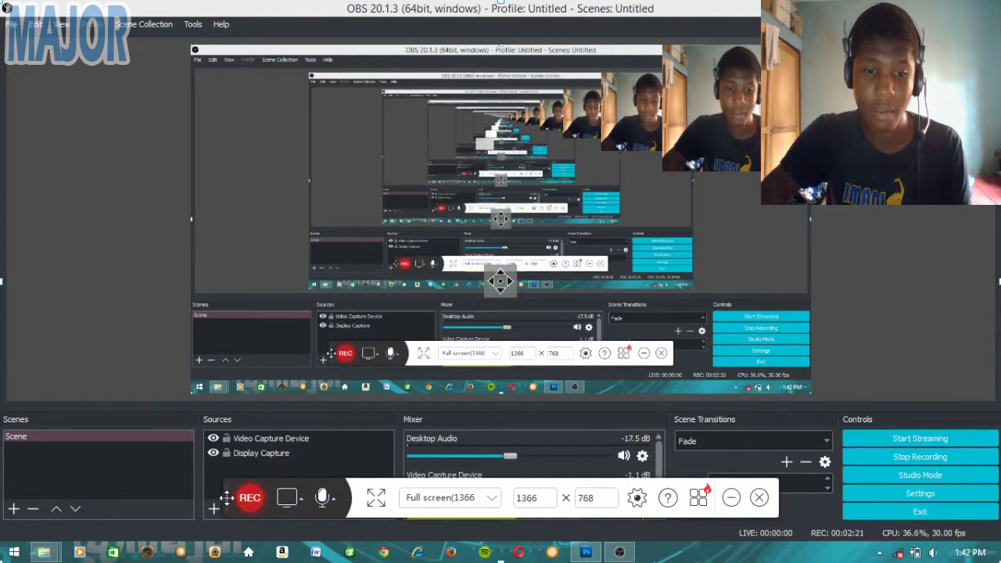
# Move the recording toolbar slightly upward and try the 720P 1280x720 (16:9) capture size.
pyautogui.moveTo(226, 499); pyautogui.dragTo(233, 473)
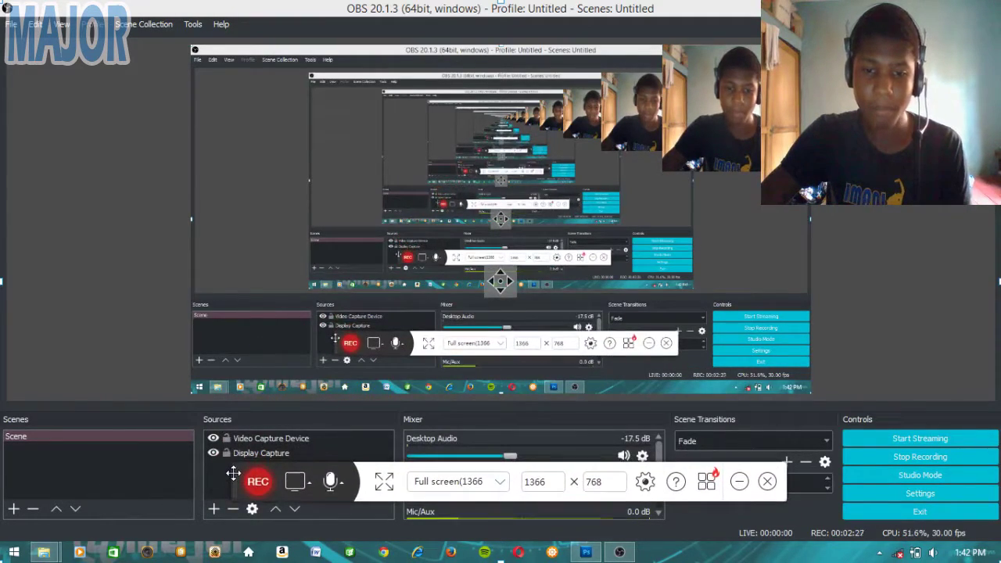
pyautogui.click(500, 482)
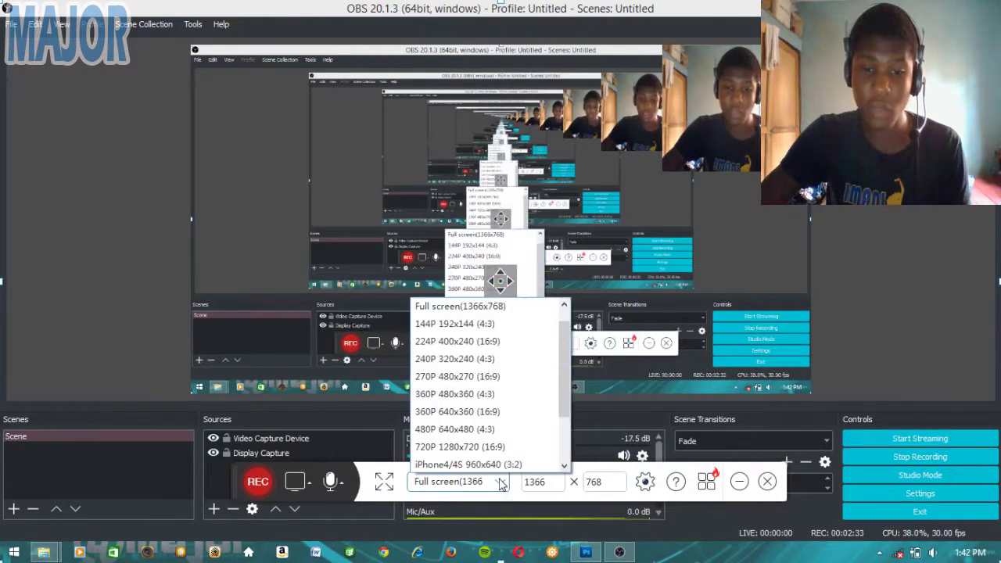
pyautogui.scroll(-1, 477, 428)
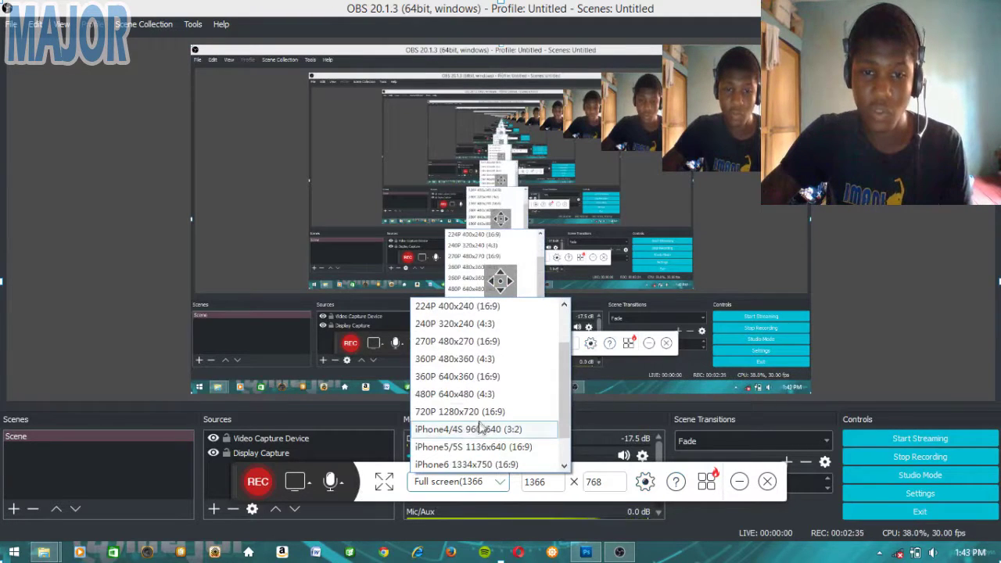
pyautogui.click(479, 416)
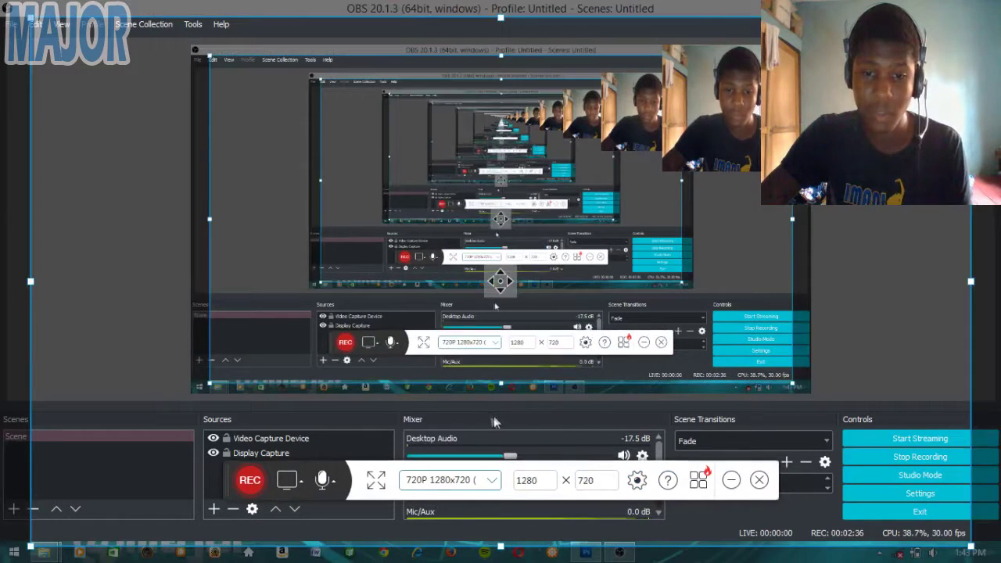
# Look through the device capture sizes and set the recording area to Full screen (1366x768).
pyautogui.click(492, 482)
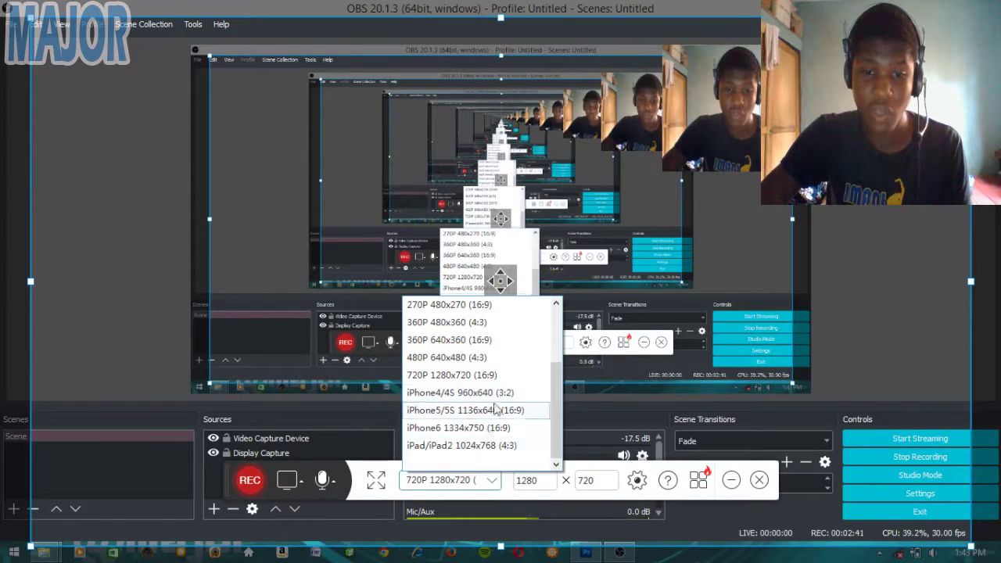
pyautogui.click(491, 482)
pyautogui.click(491, 482)
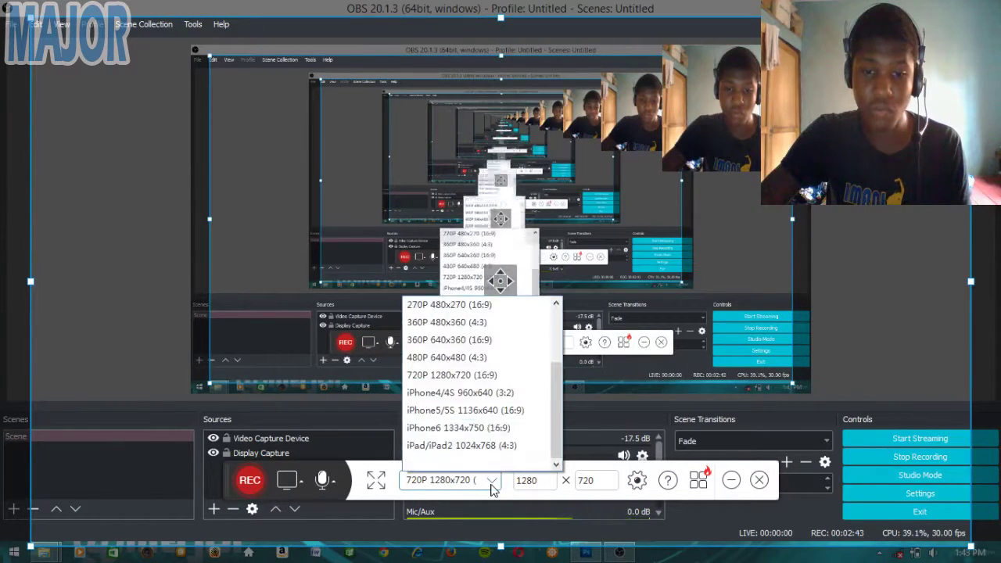
pyautogui.scroll(2, 501, 391)
pyautogui.click(470, 322)
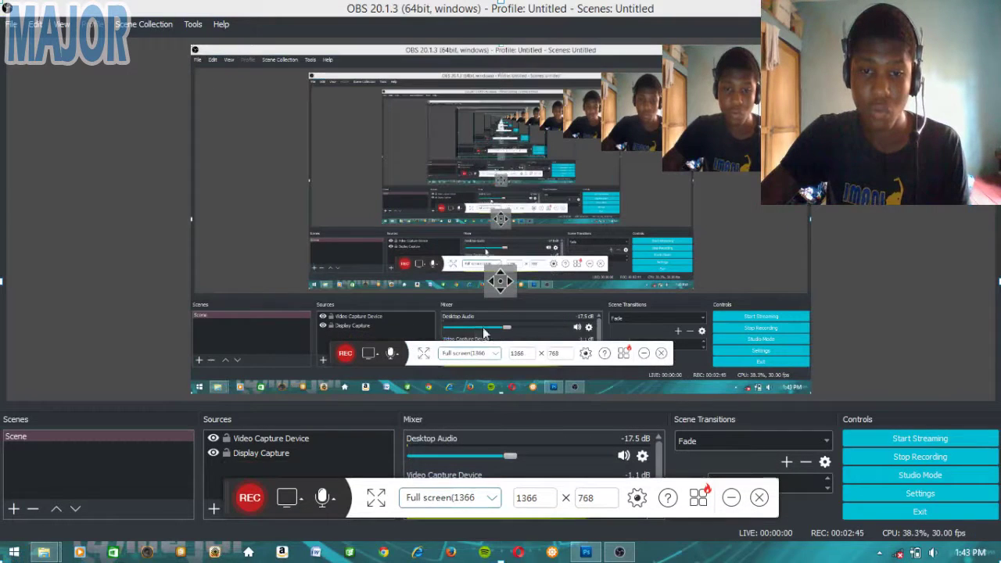